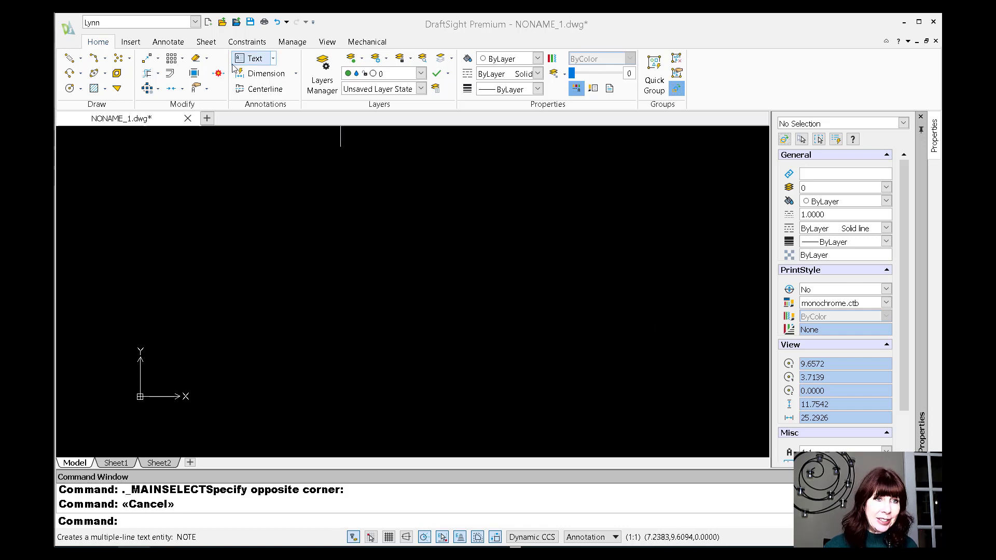
pyautogui.click(81, 60)
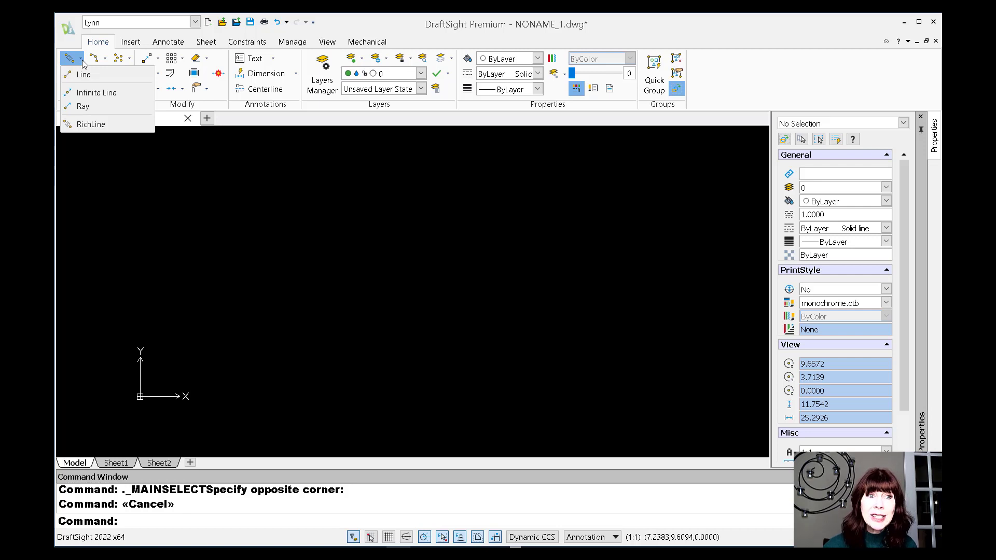
pyautogui.click(109, 126)
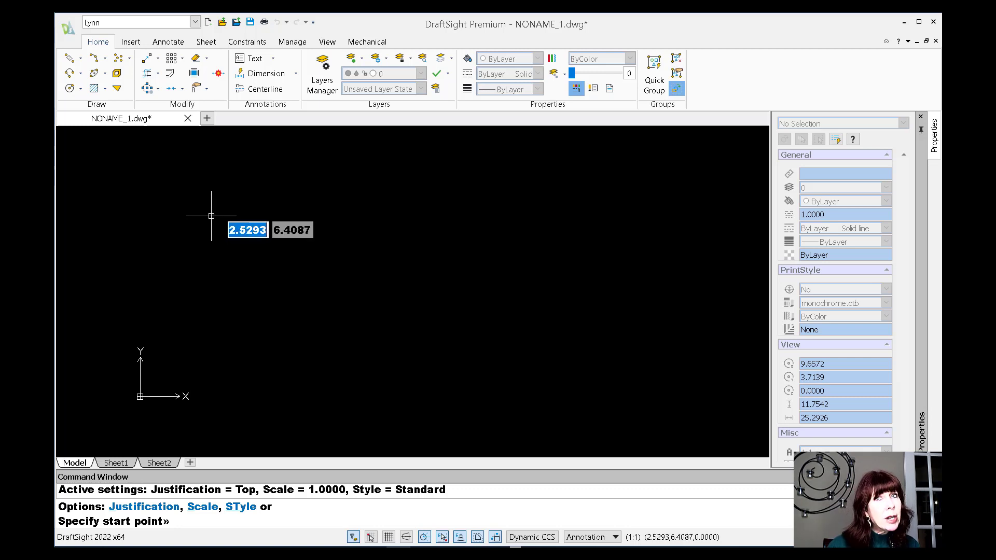
pyautogui.press('Escape')
# - Open the RichLine style settings with RICHLINESTYLE and create a new style named with the presenter's first name
pyautogui.write('RICHLINE')
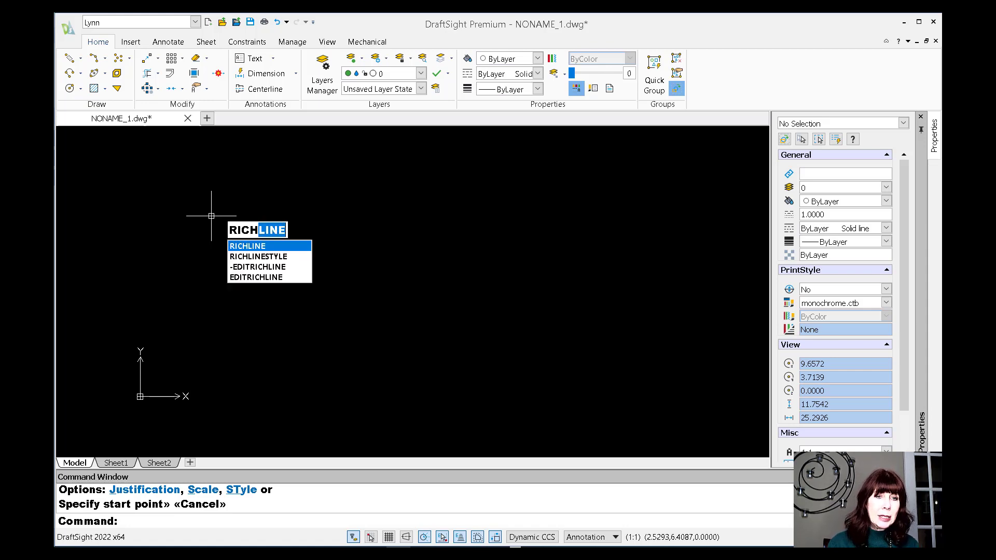
pyautogui.click(246, 255)
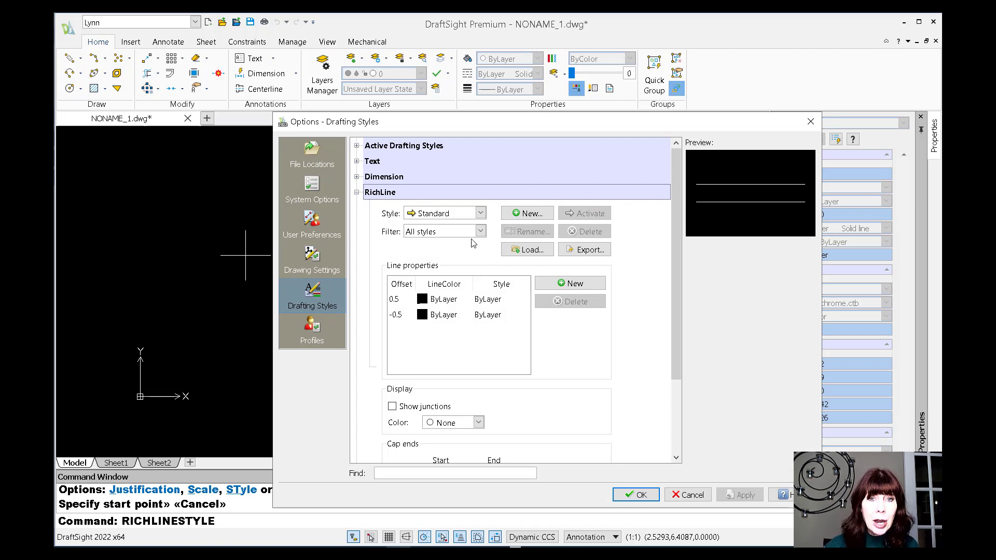
pyautogui.click(532, 215)
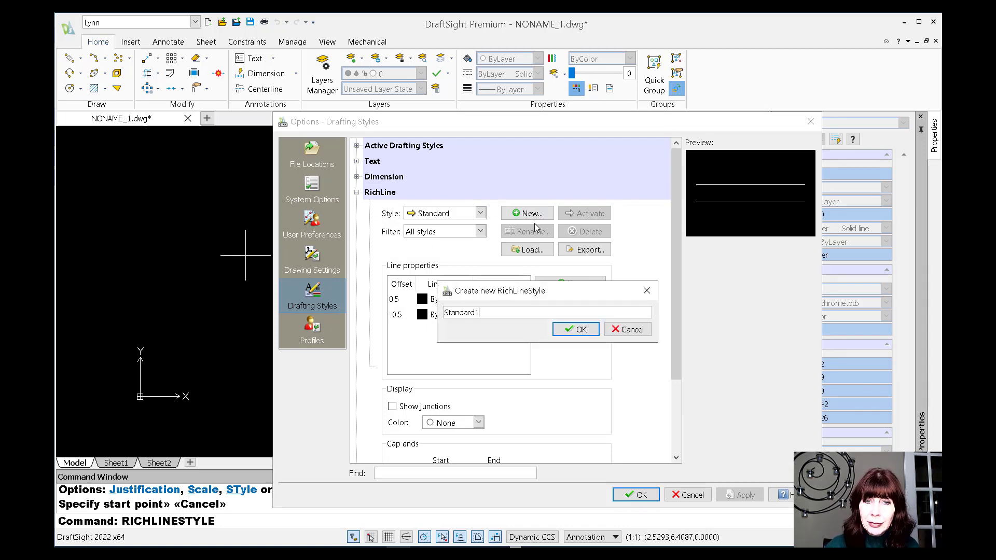
pyautogui.press('BackSpace')
pyautogui.press('BackSpace')
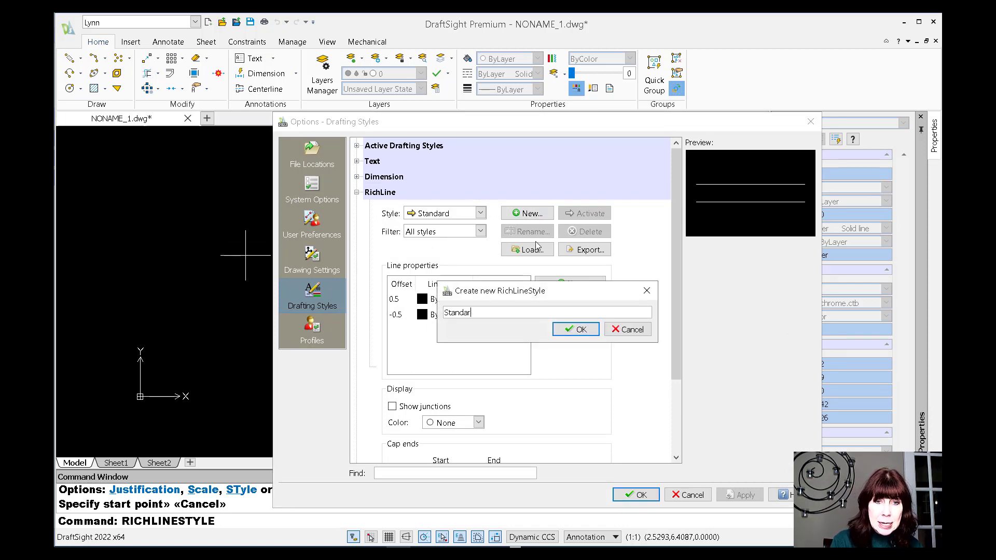
pyautogui.press('BackSpace')
pyautogui.press('BackSpace')
pyautogui.press('BackSpace')
pyautogui.press('BackSpace')
pyautogui.press('BackSpace')
pyautogui.press('BackSpace')
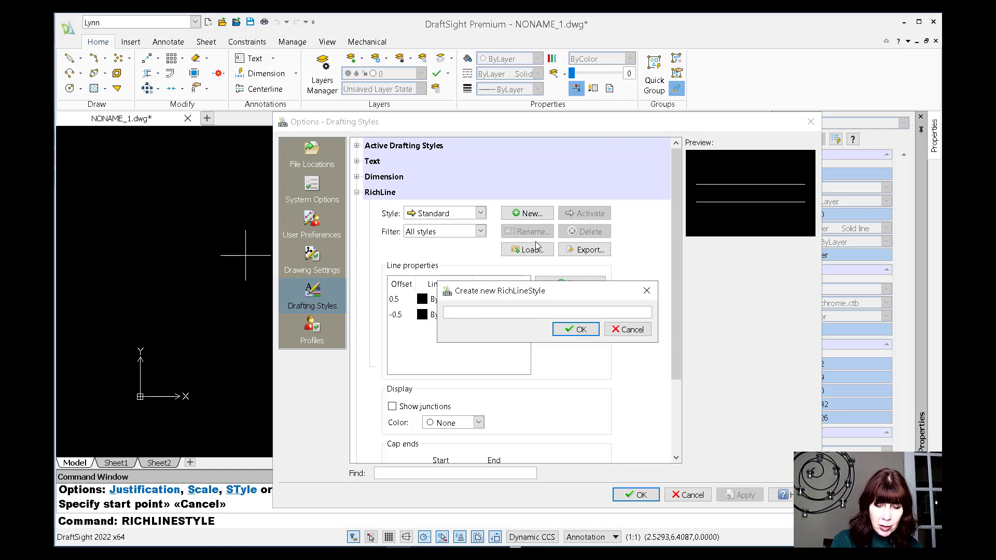
pyautogui.write('Lynn')
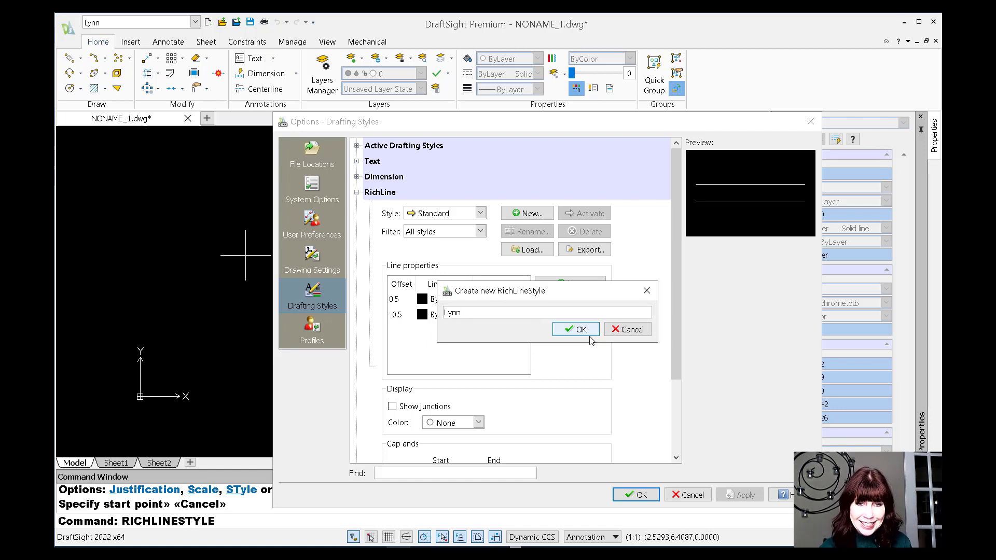
pyautogui.click(584, 331)
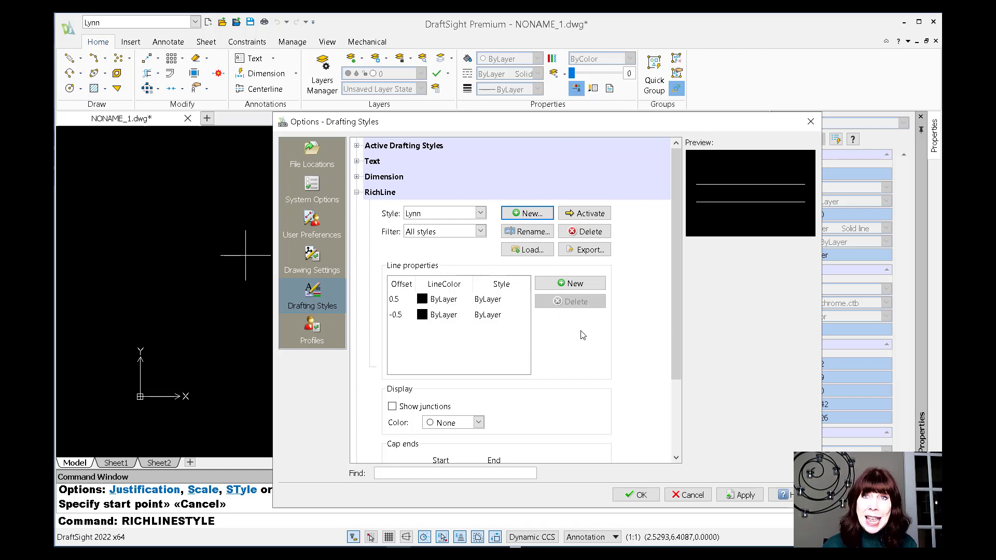
# - Set the line color of both the 0.5 and -0.5 offset lines in the new RichLine style to Magenta
pyautogui.click(448, 301)
pyautogui.click(466, 300)
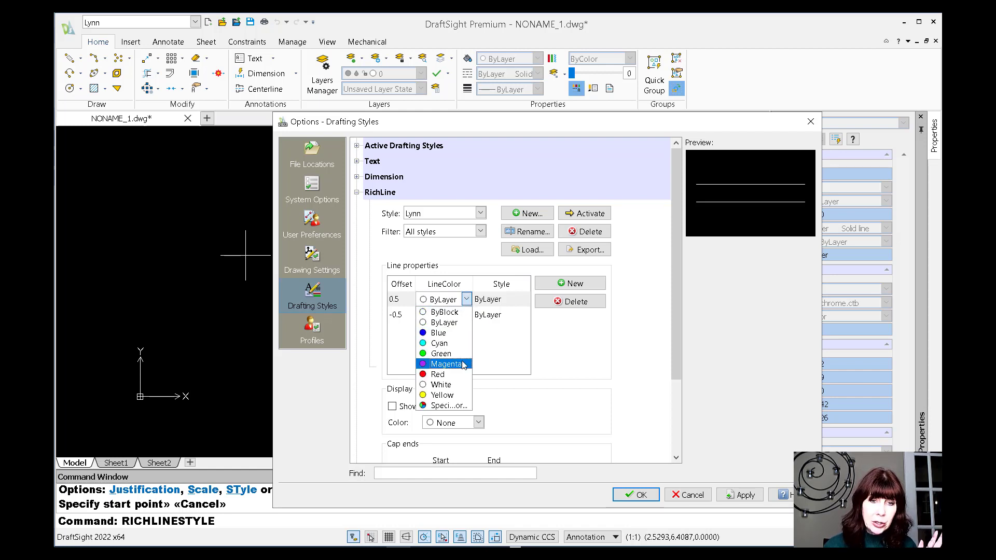
pyautogui.click(463, 364)
pyautogui.click(465, 317)
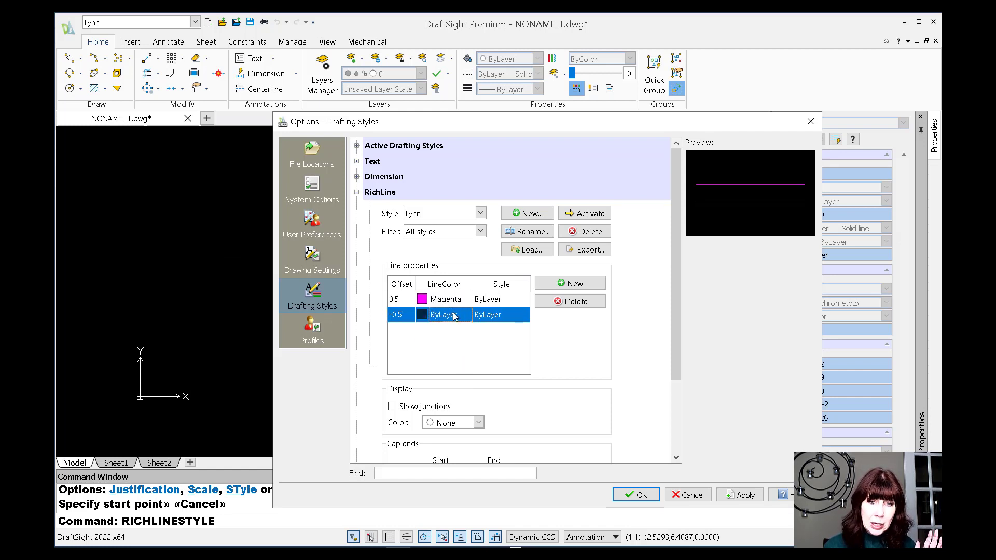
pyautogui.click(464, 317)
pyautogui.click(466, 315)
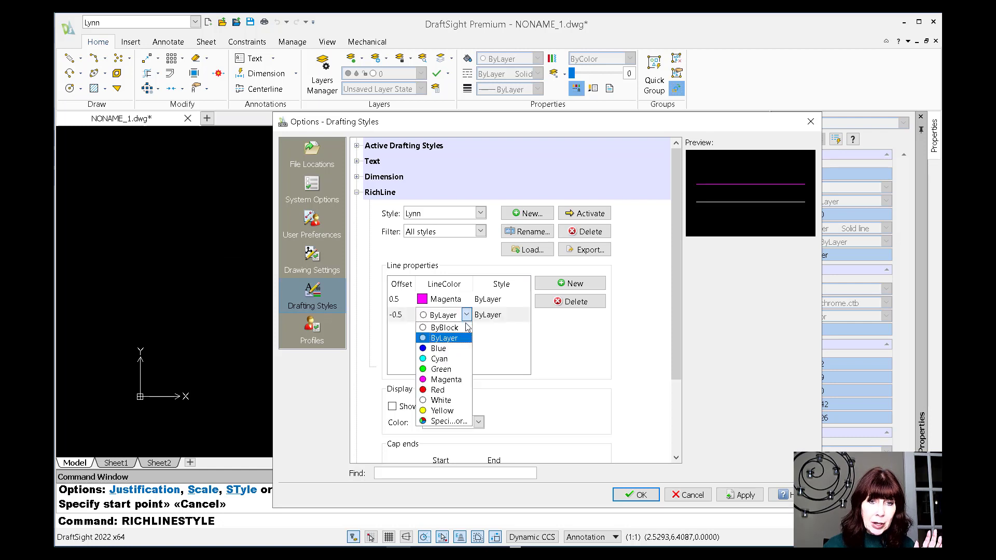
pyautogui.click(461, 380)
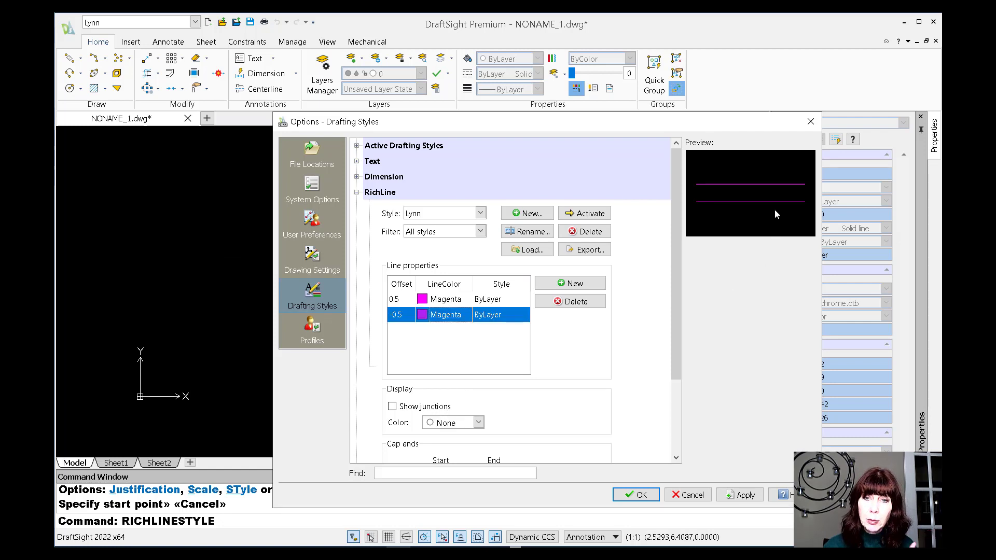
# - Enable external arc caps at the start and end of the new RichLine style, make it the active style and accept the settings
pyautogui.moveTo(678, 291); pyautogui.dragTo(664, 364)
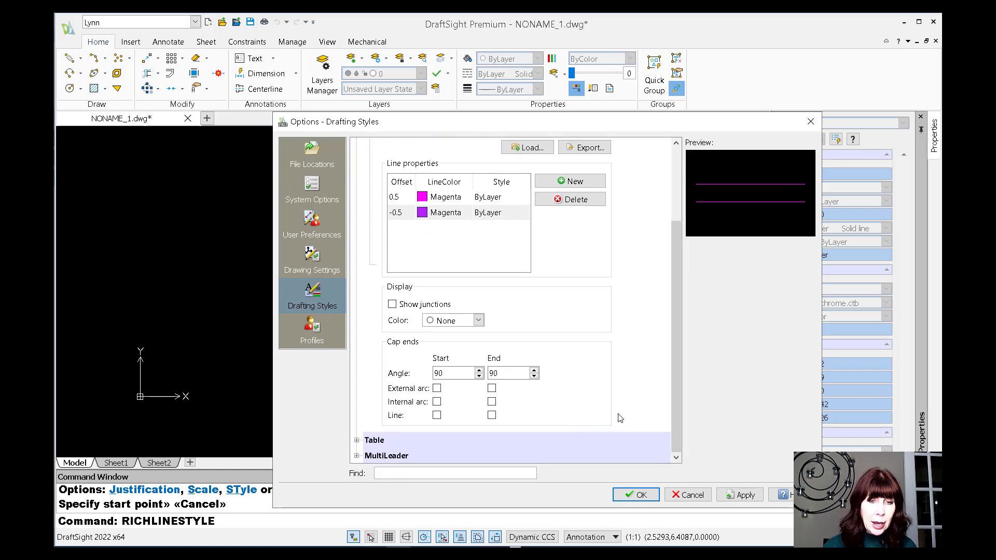
pyautogui.click(437, 389)
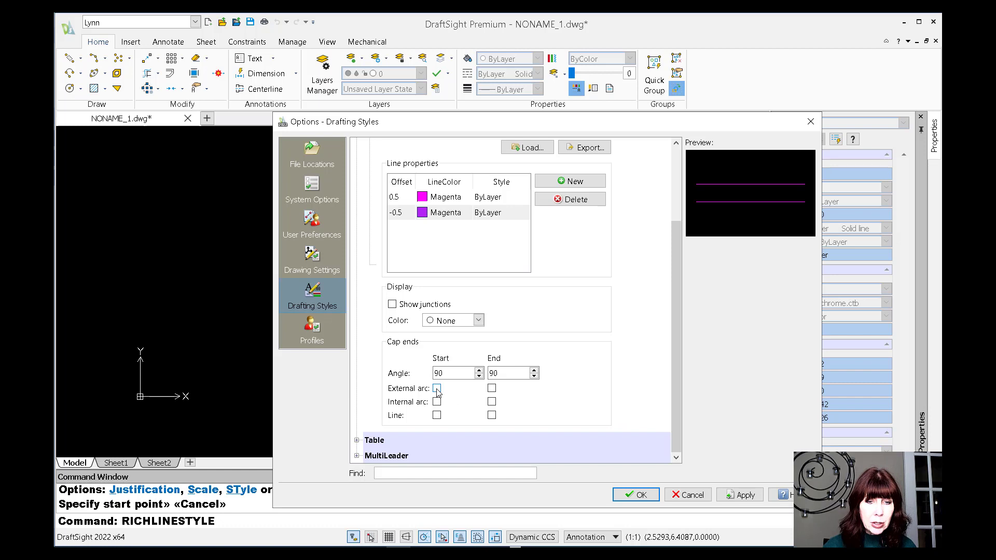
pyautogui.click(491, 389)
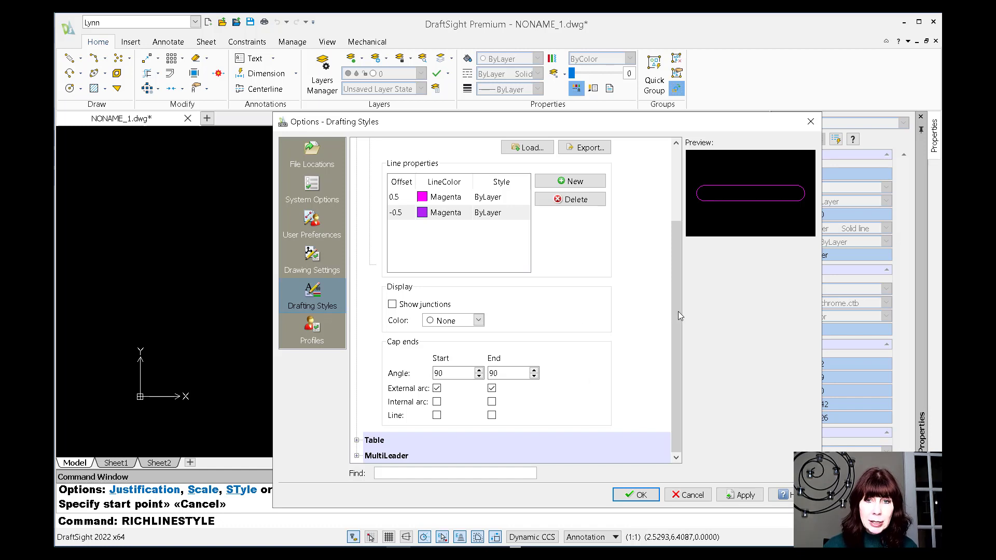
pyautogui.moveTo(676, 312); pyautogui.dragTo(676, 249)
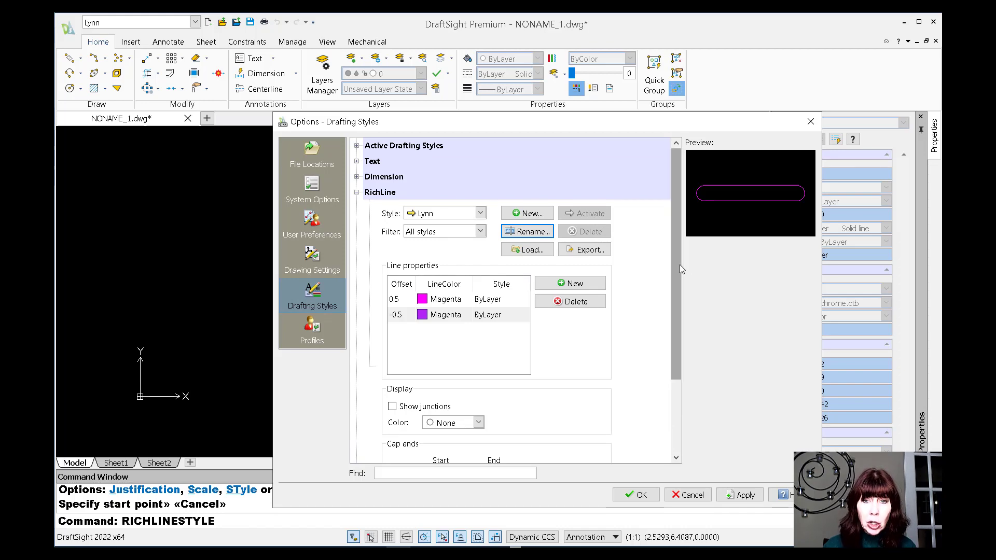
pyautogui.moveTo(679, 266); pyautogui.dragTo(686, 346)
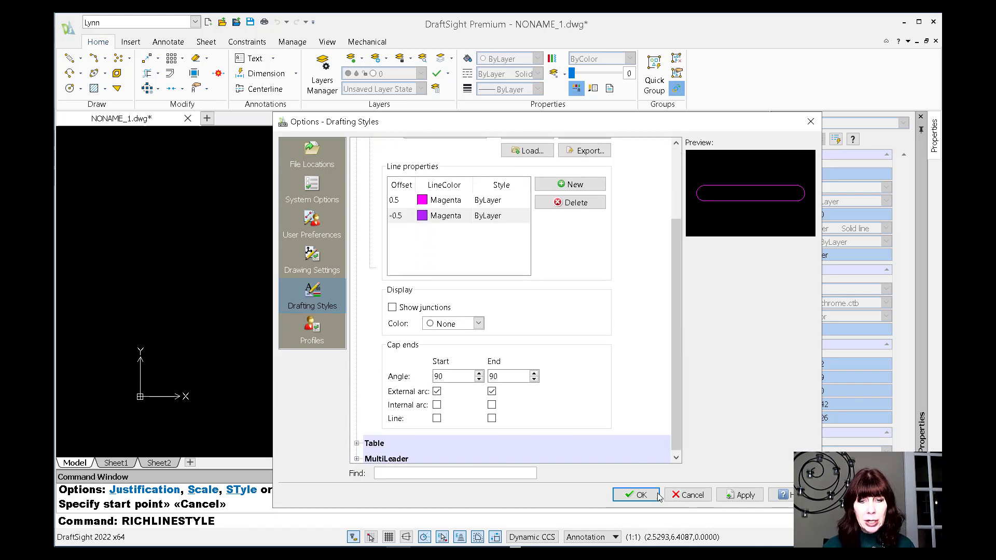
pyautogui.click(642, 495)
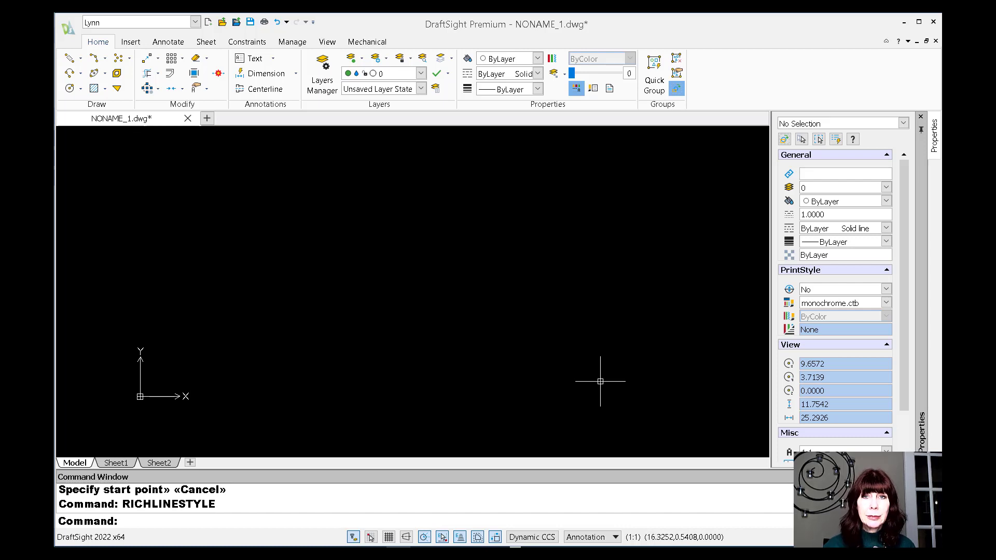
# - Draw an open three-segment RichLine: up about 6.28 at 76°, across nearly horizontally, and down about 6.20 at 276°
pyautogui.click(80, 59)
pyautogui.click(83, 125)
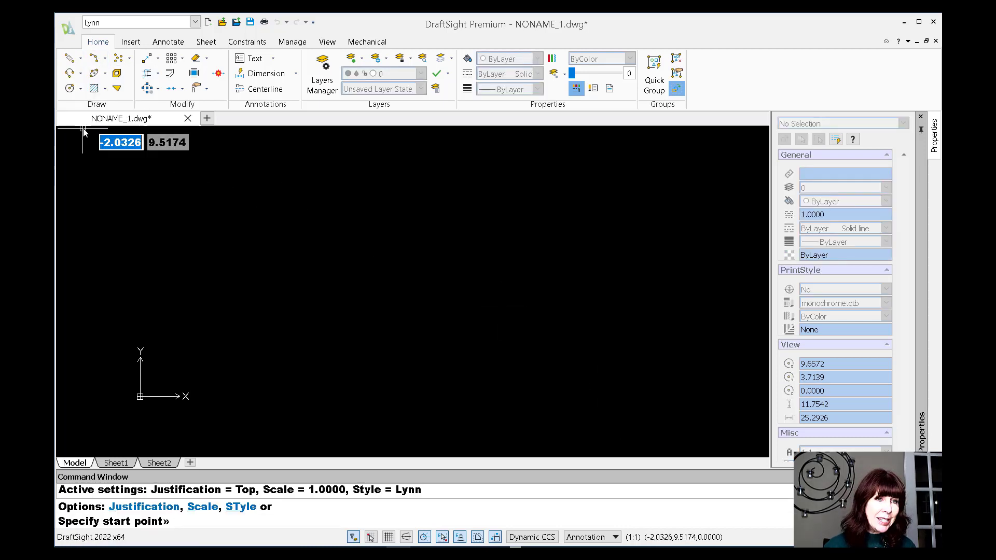
pyautogui.click(274, 350)
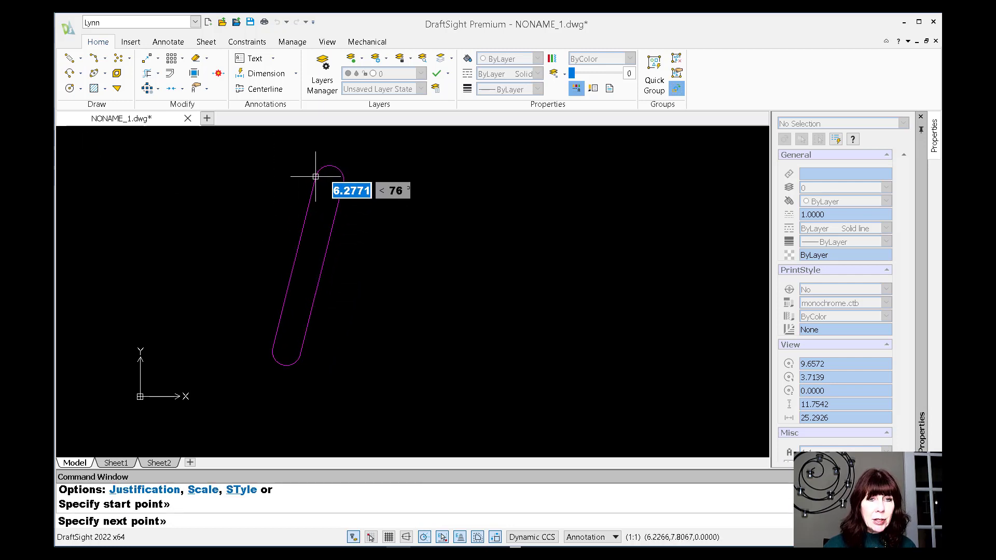
pyautogui.click(315, 176)
pyautogui.click(640, 168)
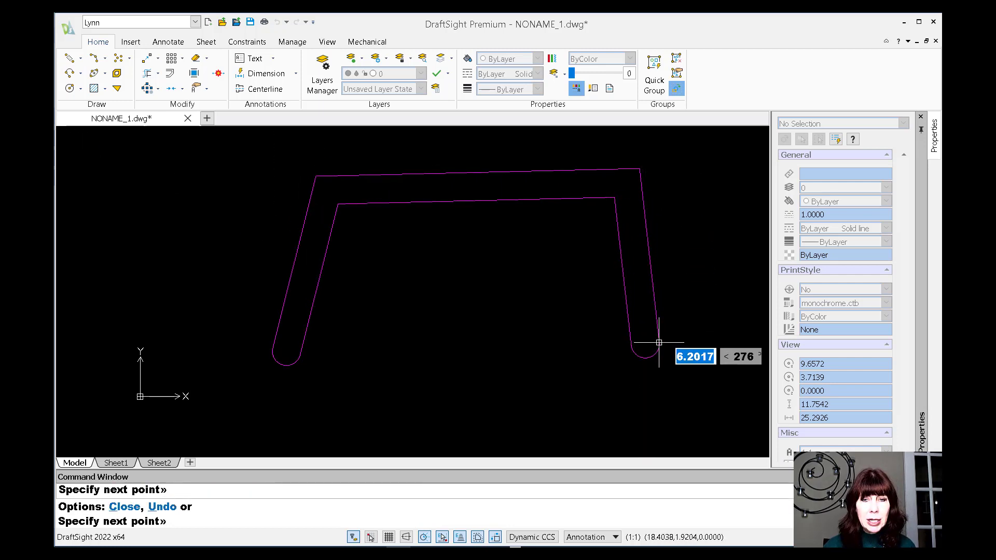
pyautogui.press('Return')
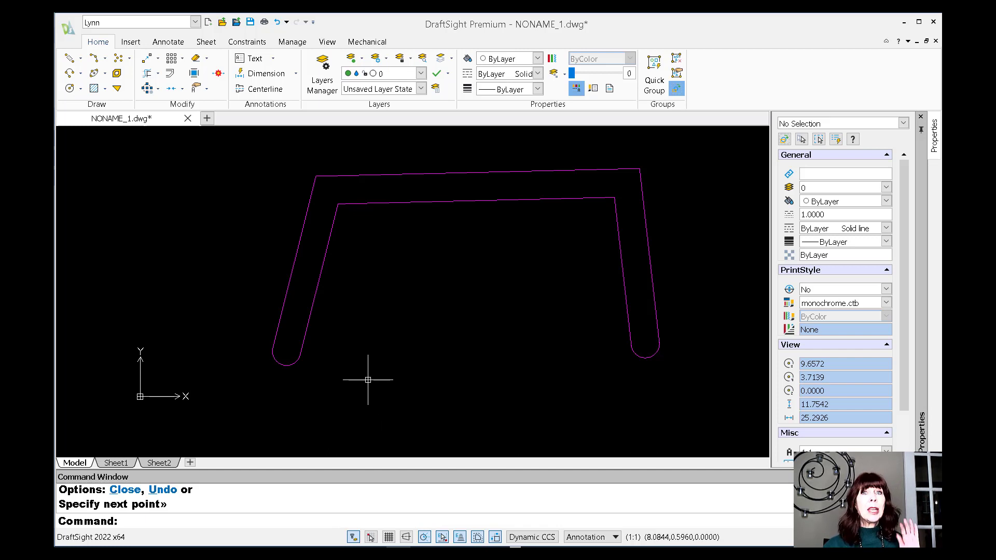
# - Reopen the RichLine style settings and set the custom style's -0.5 offset line color to Green
pyautogui.write('rich')
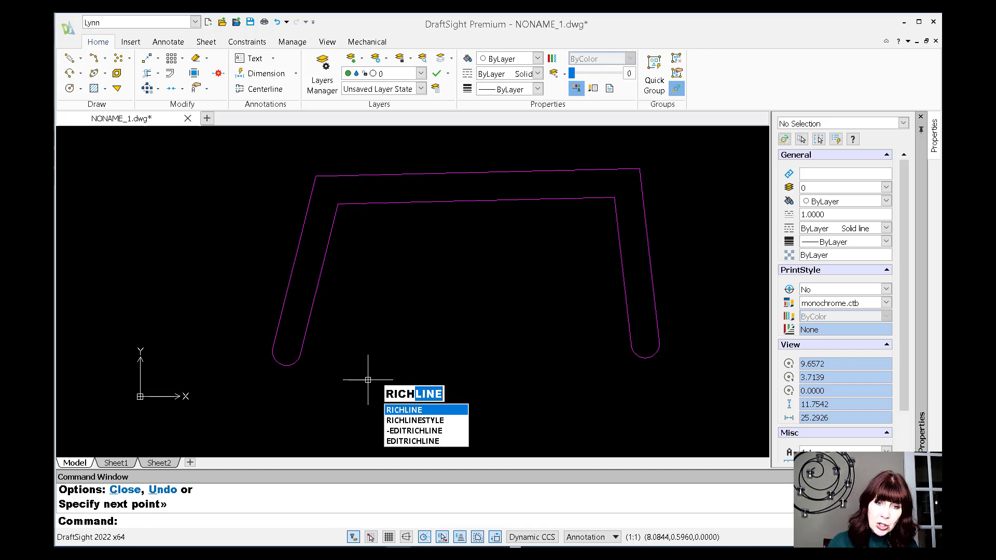
pyautogui.click(398, 418)
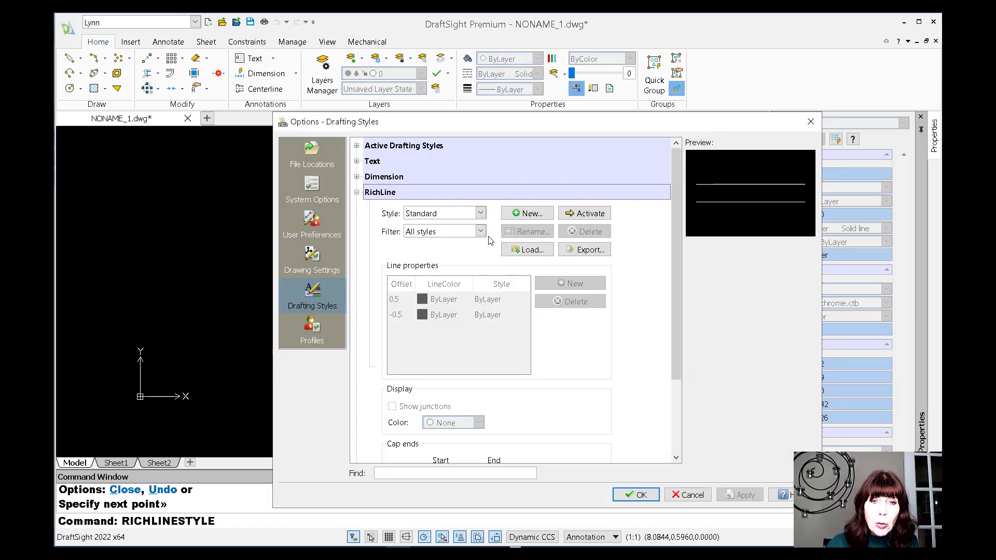
pyautogui.click(481, 213)
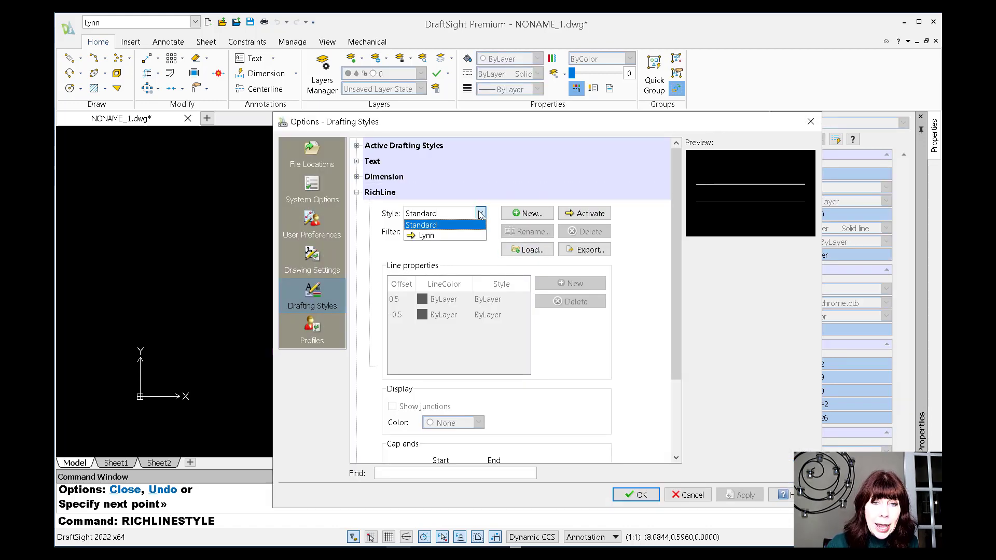
pyautogui.click(466, 235)
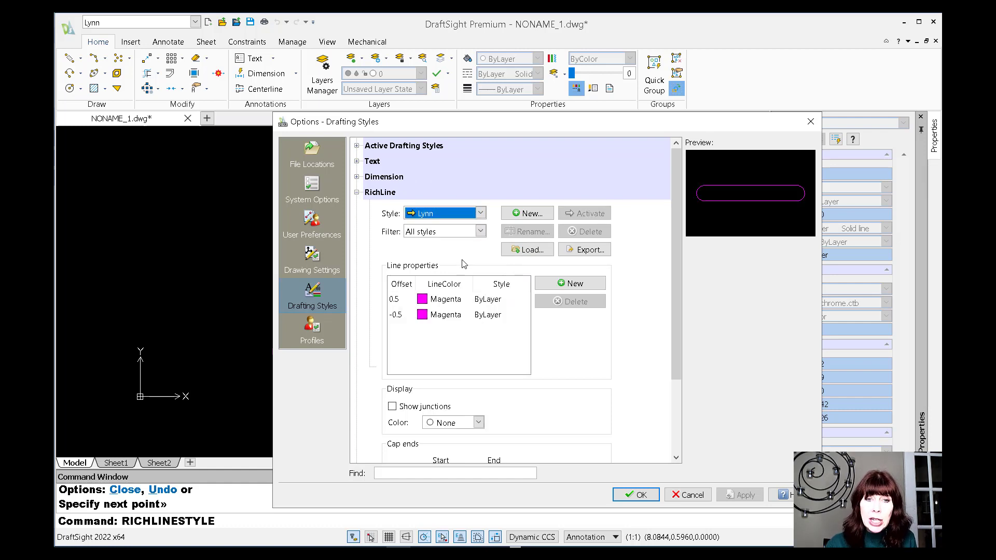
pyautogui.click(452, 319)
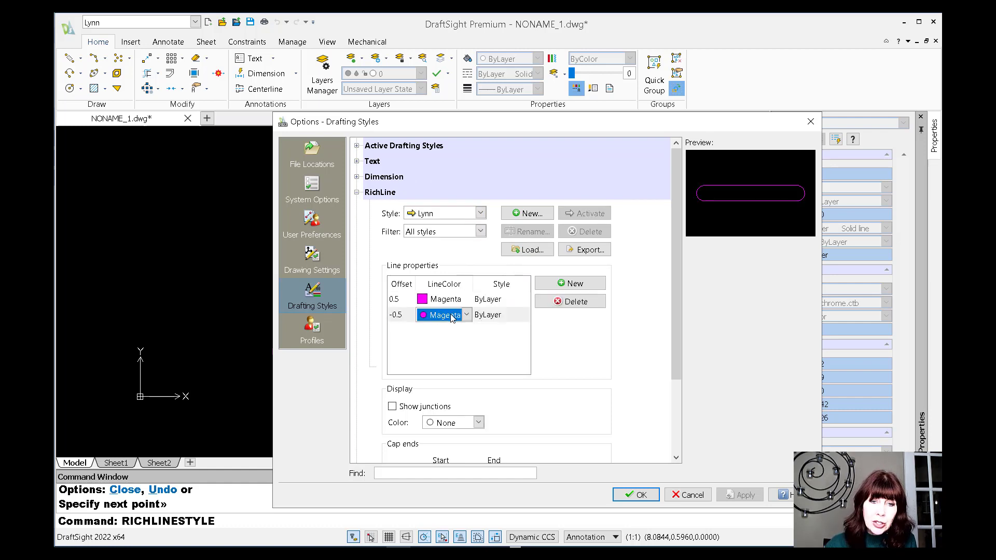
pyautogui.click(467, 315)
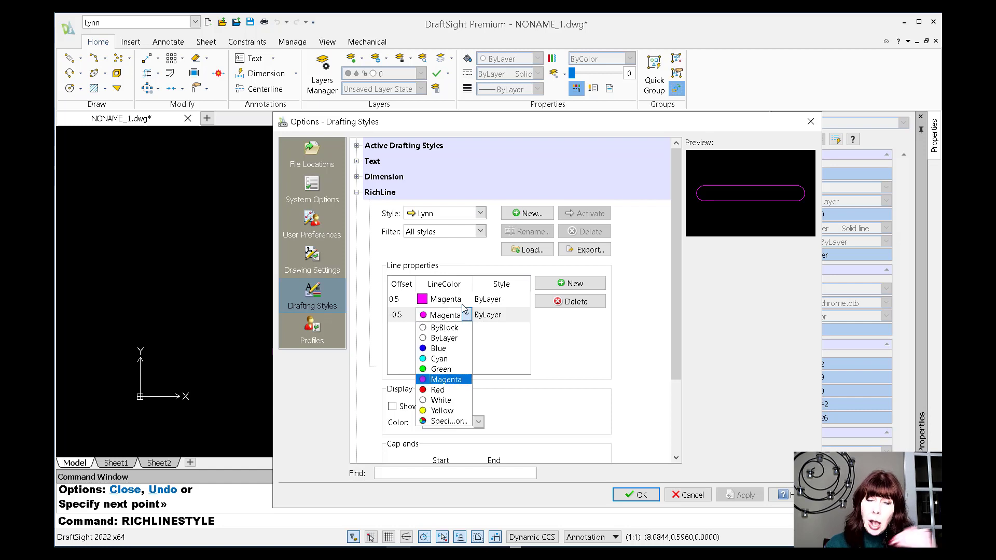
pyautogui.click(448, 369)
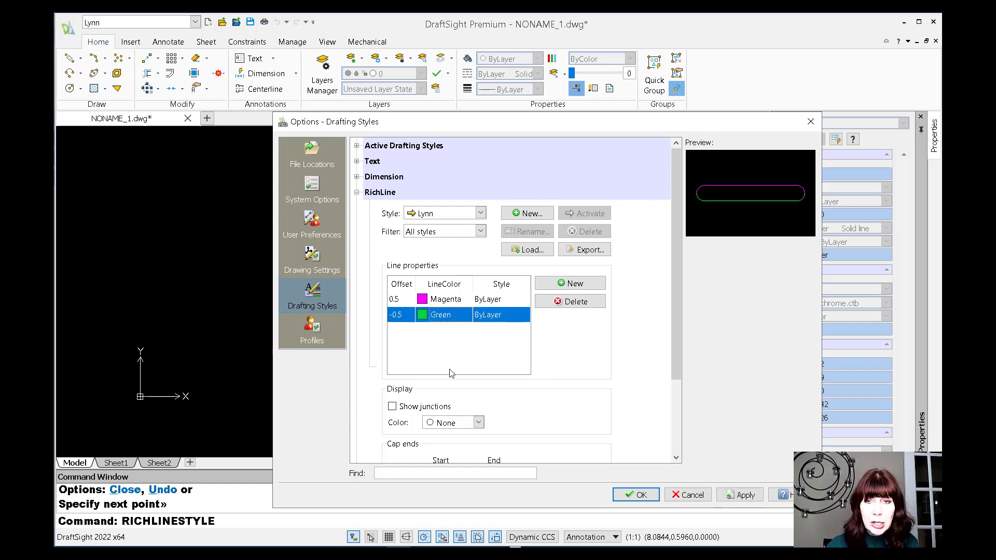
# - Add line caps at the start and end of the custom RichLine style and accept the settings
pyautogui.click(578, 348)
pyautogui.scroll(-3, 578, 348)
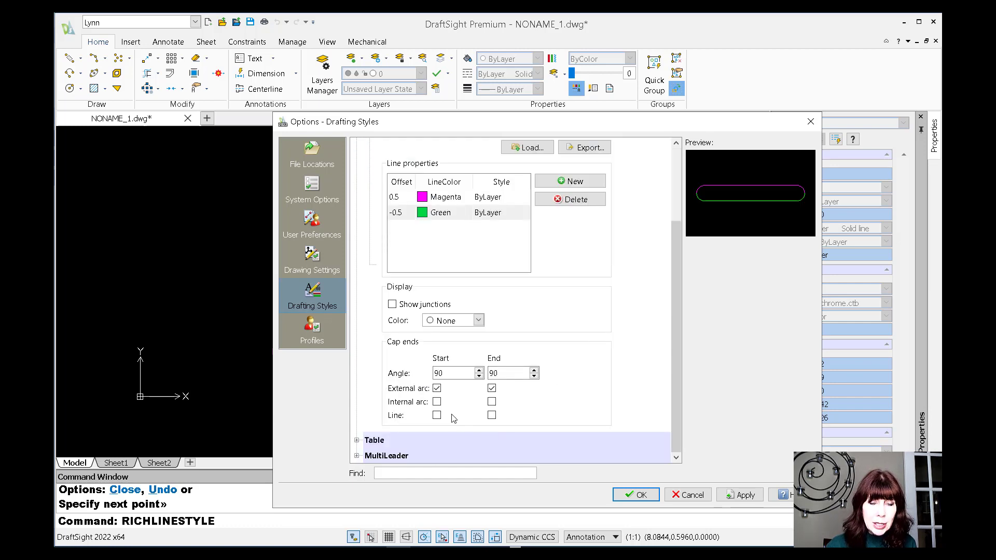
pyautogui.click(437, 415)
pyautogui.click(492, 415)
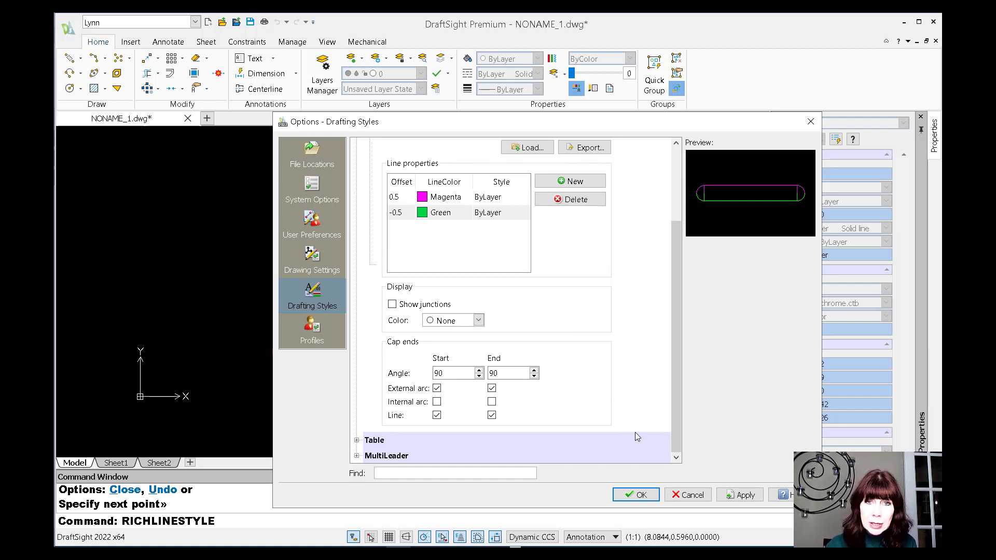
pyautogui.click(637, 495)
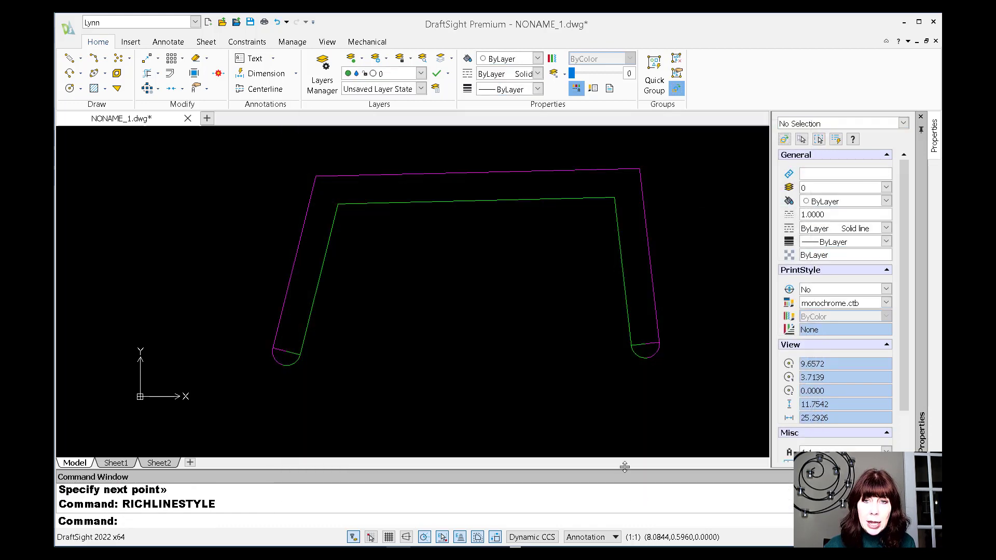